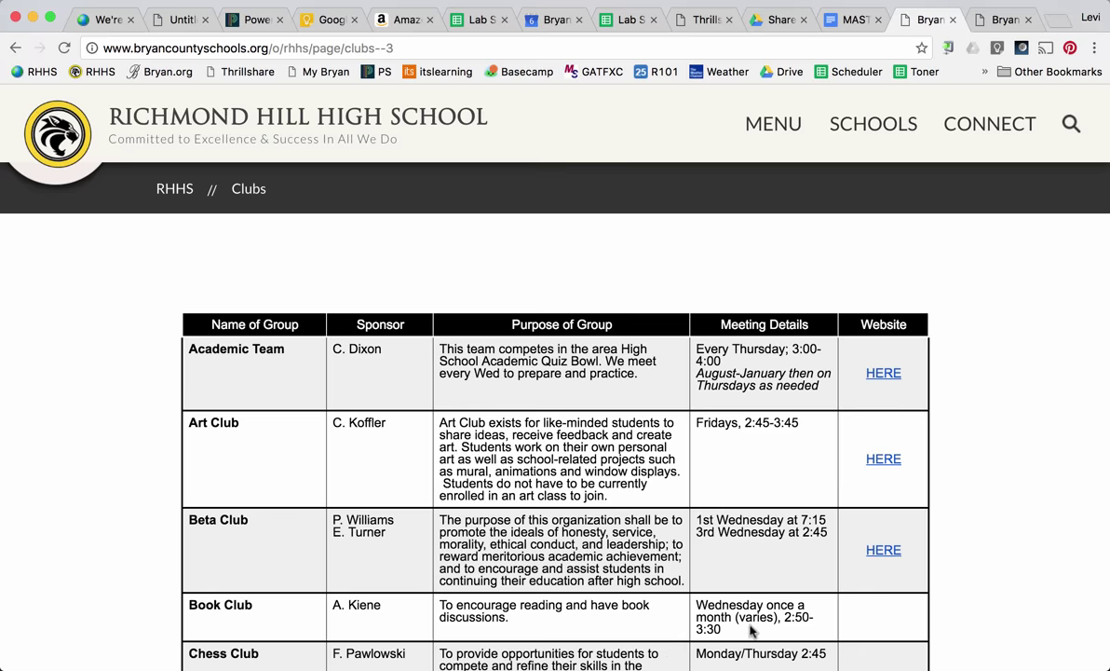
View the MASTER CLUBS LIST Google Doc, then move on to the Track and Field agenda page
{"action": "scroll", "coordinate": [651, 551], "scroll_direction": "down", "scroll_amount": 10}
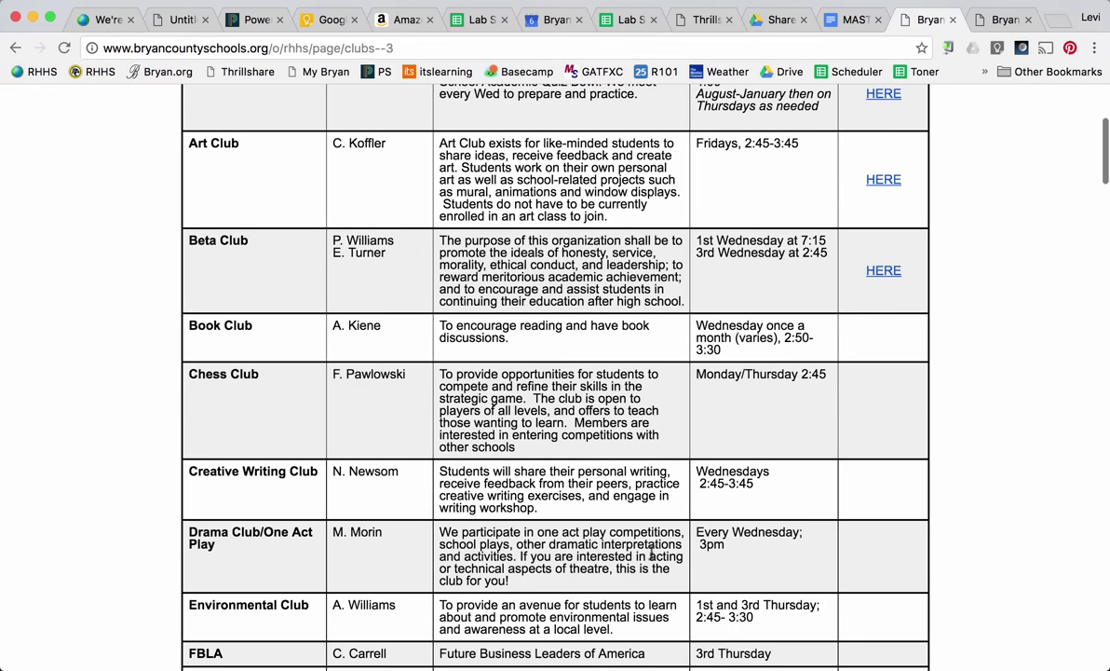
{"action": "scroll", "coordinate": [651, 552], "scroll_direction": "down", "scroll_amount": 5}
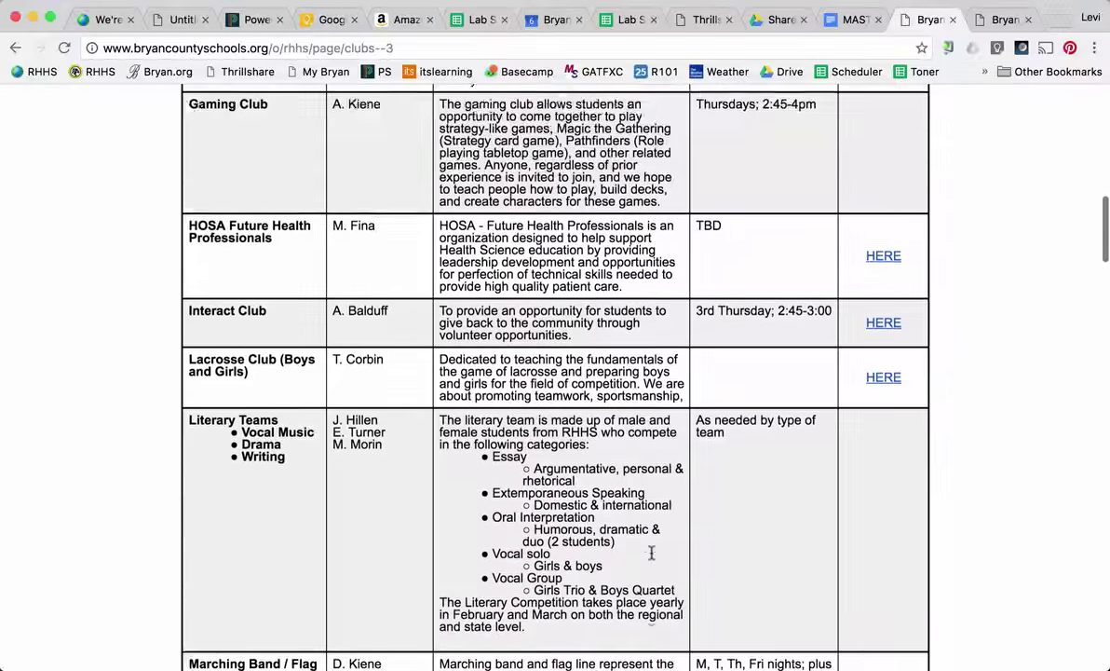
{"action": "scroll", "coordinate": [651, 551], "scroll_direction": "up", "scroll_amount": 4}
{"action": "scroll", "coordinate": [651, 552], "scroll_direction": "up", "scroll_amount": 10}
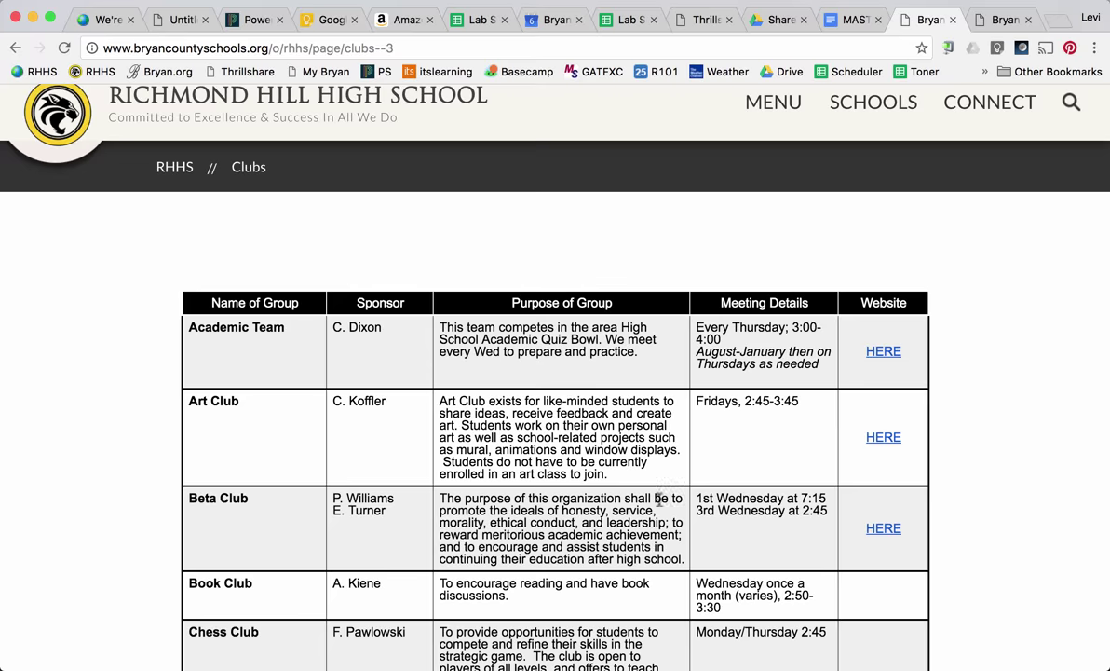
{"action": "scroll", "coordinate": [665, 500], "scroll_direction": "down", "scroll_amount": 10}
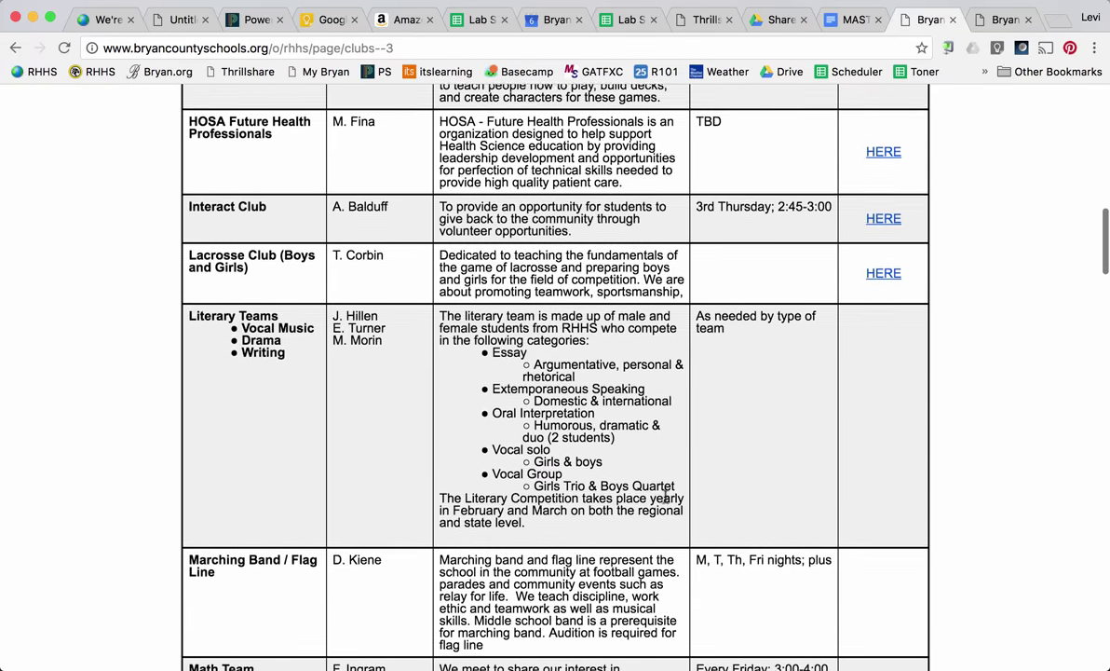
{"action": "scroll", "coordinate": [665, 496], "scroll_direction": "up", "scroll_amount": 10}
{"action": "scroll", "coordinate": [665, 497], "scroll_direction": "up", "scroll_amount": 5}
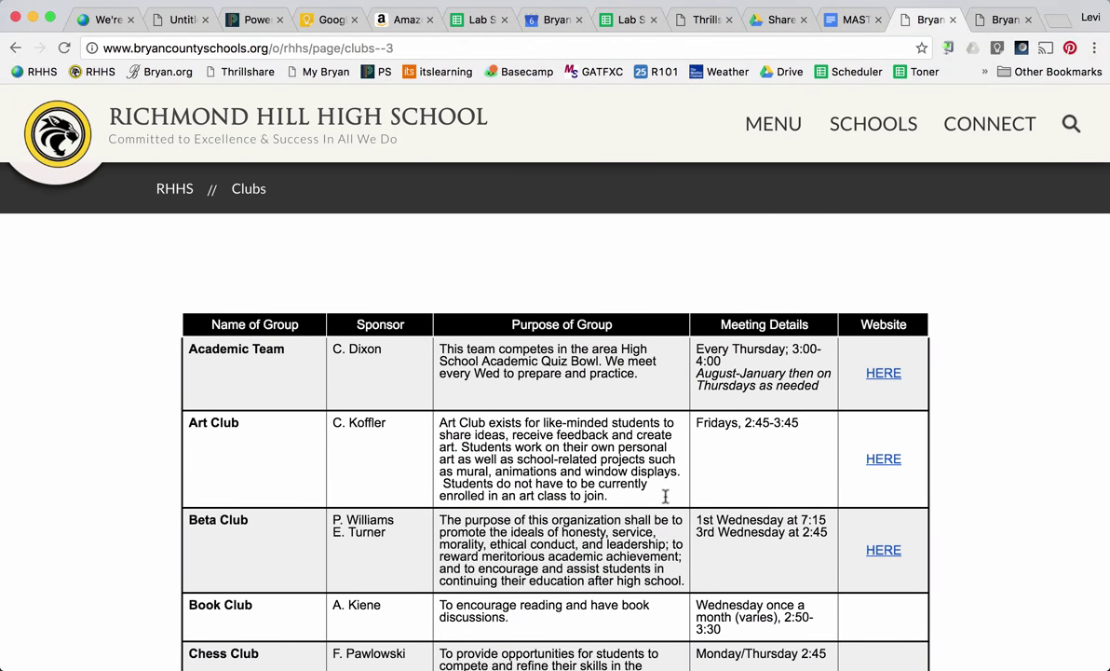
{"action": "left_click", "coordinate": [847, 22]}
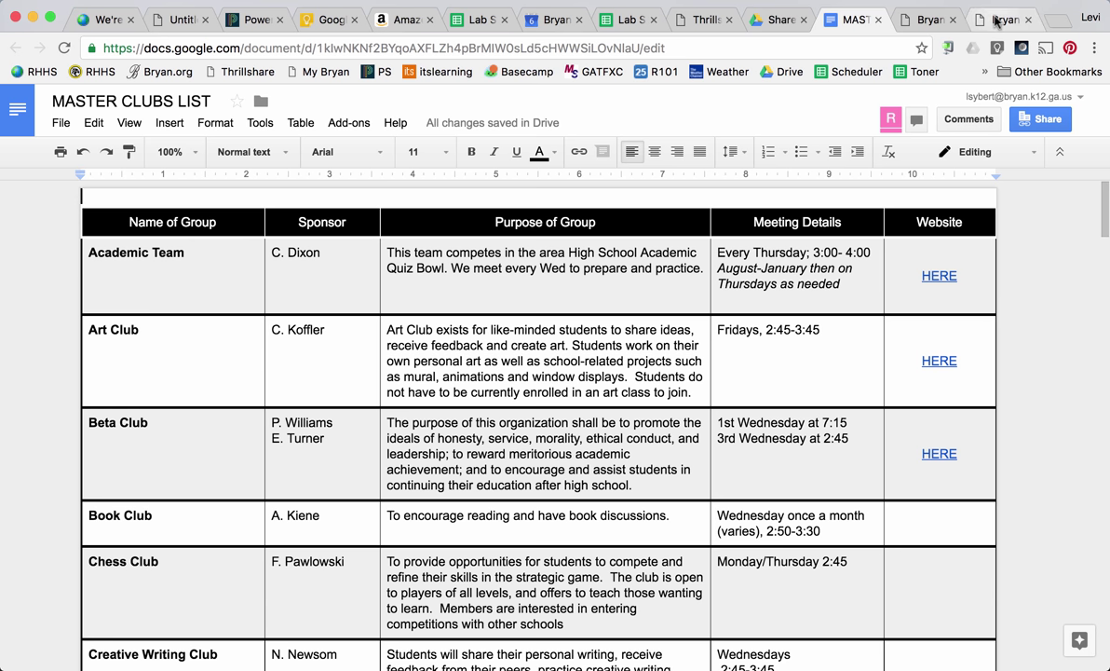
{"action": "left_click", "coordinate": [996, 21]}
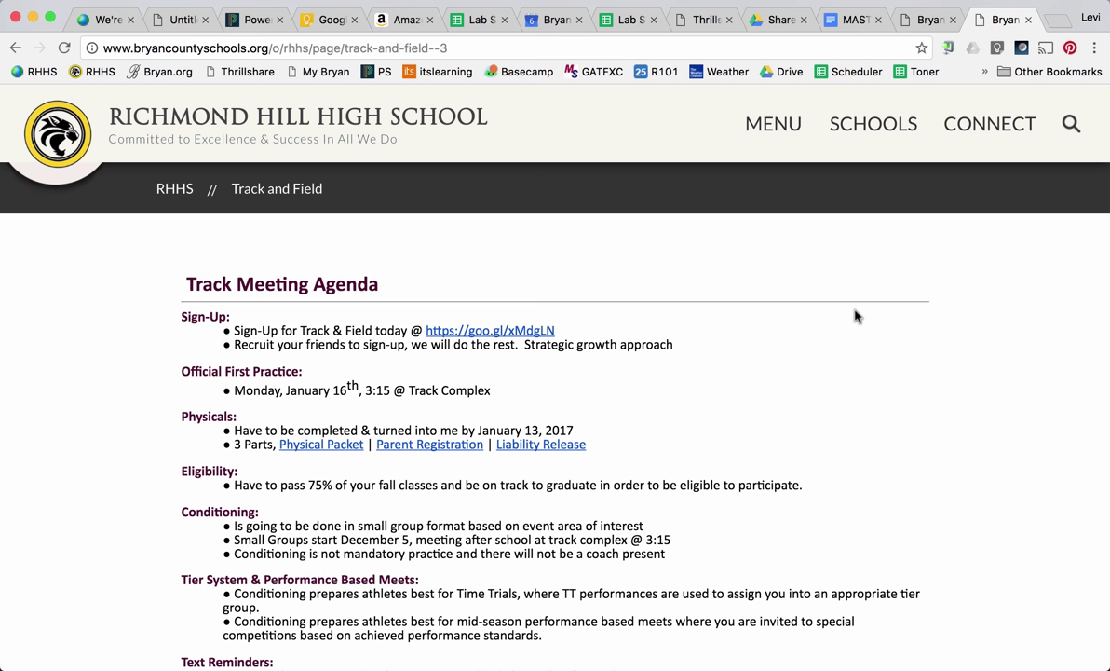
{"action": "scroll", "coordinate": [855, 316], "scroll_direction": "down", "scroll_amount": 7}
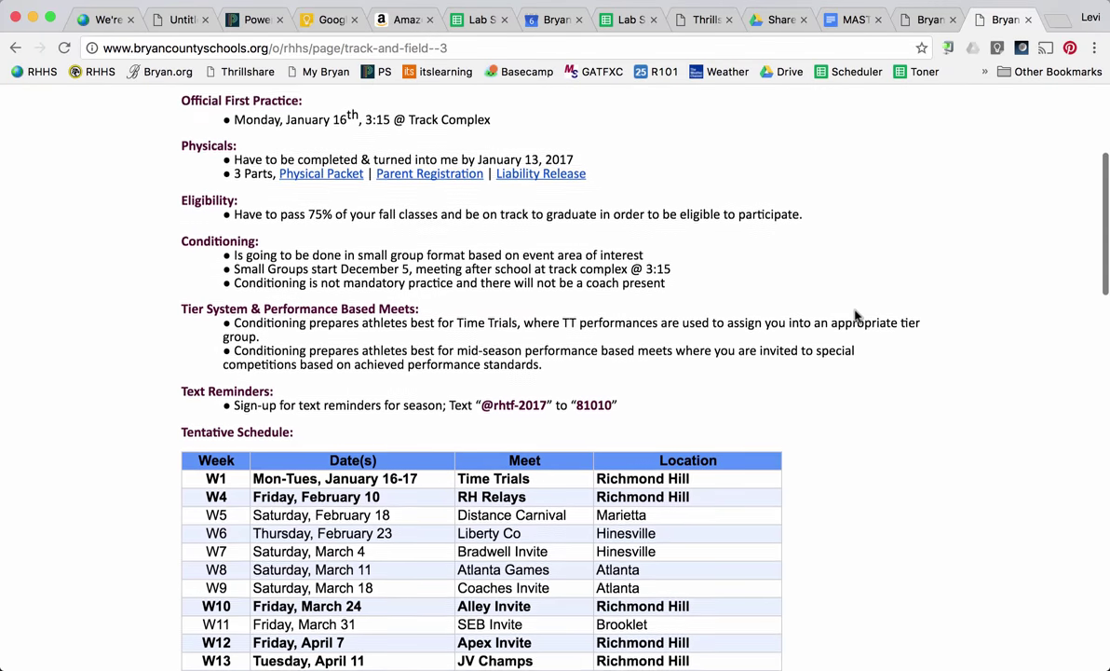
{"action": "scroll", "coordinate": [850, 292], "scroll_direction": "up", "scroll_amount": 7}
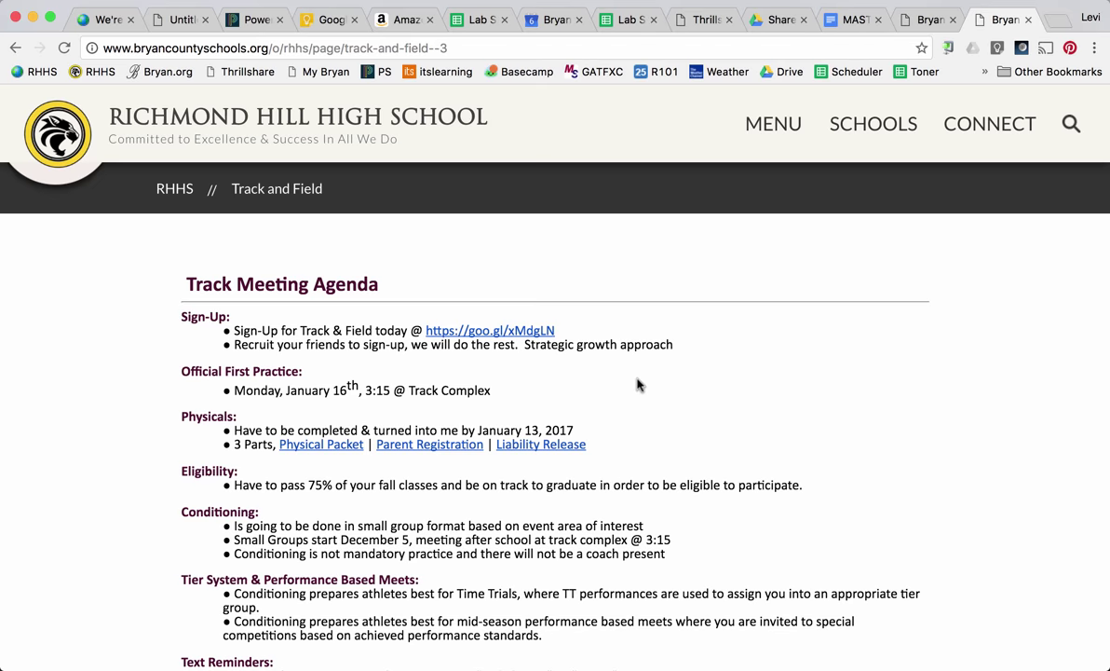
{"action": "scroll", "coordinate": [638, 383], "scroll_direction": "down", "scroll_amount": 5}
{"action": "scroll", "coordinate": [639, 380], "scroll_direction": "up", "scroll_amount": 5}
From Shared with me, add NotifyMe 12.5.16 to My Drive and browse My Drive's files
{"action": "left_click", "coordinate": [773, 21]}
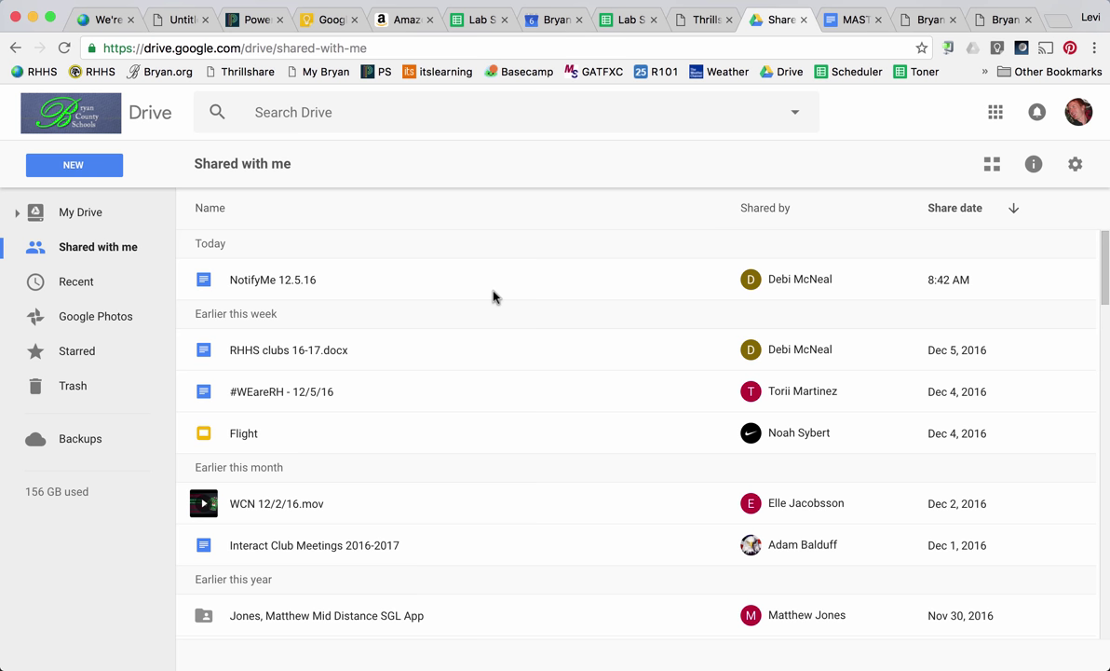
{"action": "right_click", "coordinate": [270, 284]}
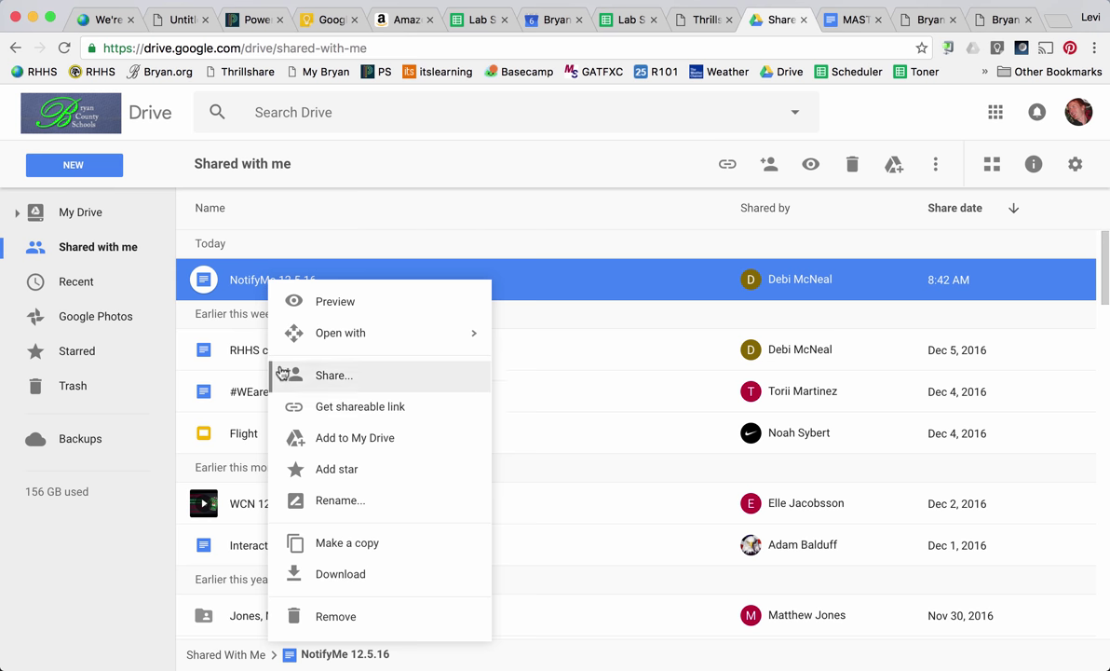
{"action": "left_click", "coordinate": [340, 442]}
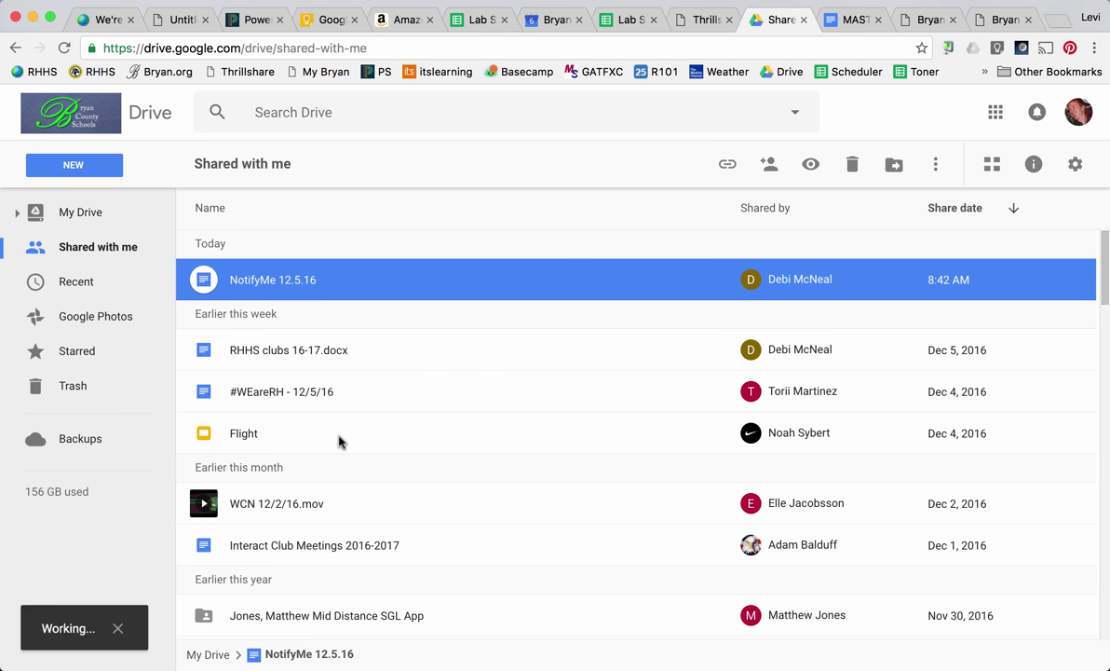
{"action": "left_click", "coordinate": [90, 214]}
{"action": "scroll", "coordinate": [288, 308], "scroll_direction": "down", "scroll_amount": 1}
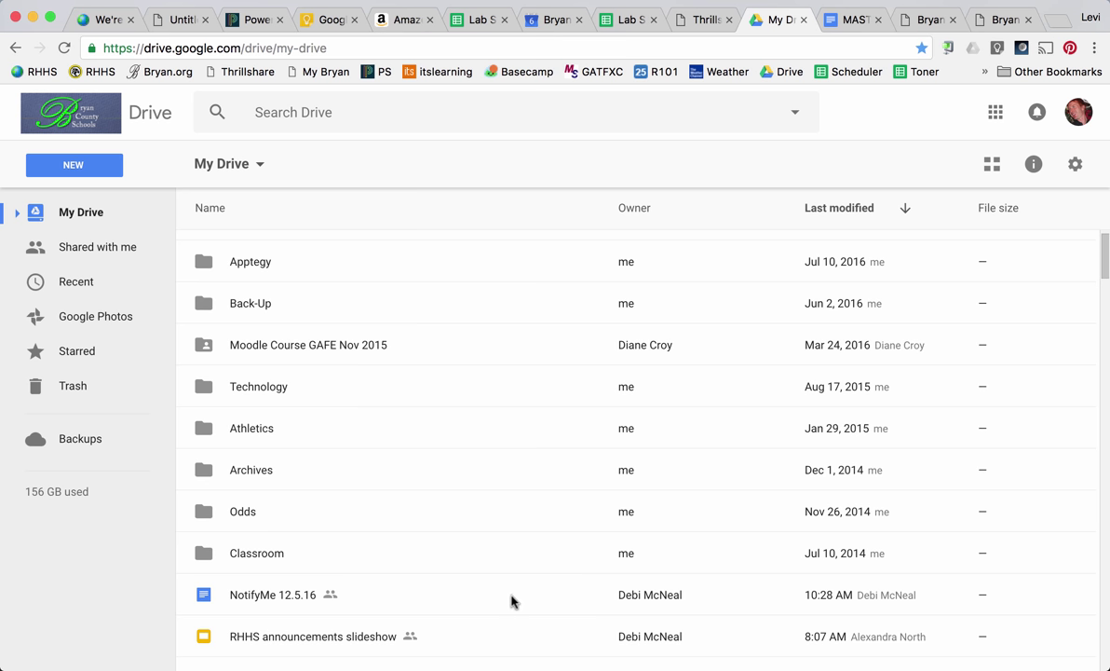
{"action": "left_click", "coordinate": [849, 22]}
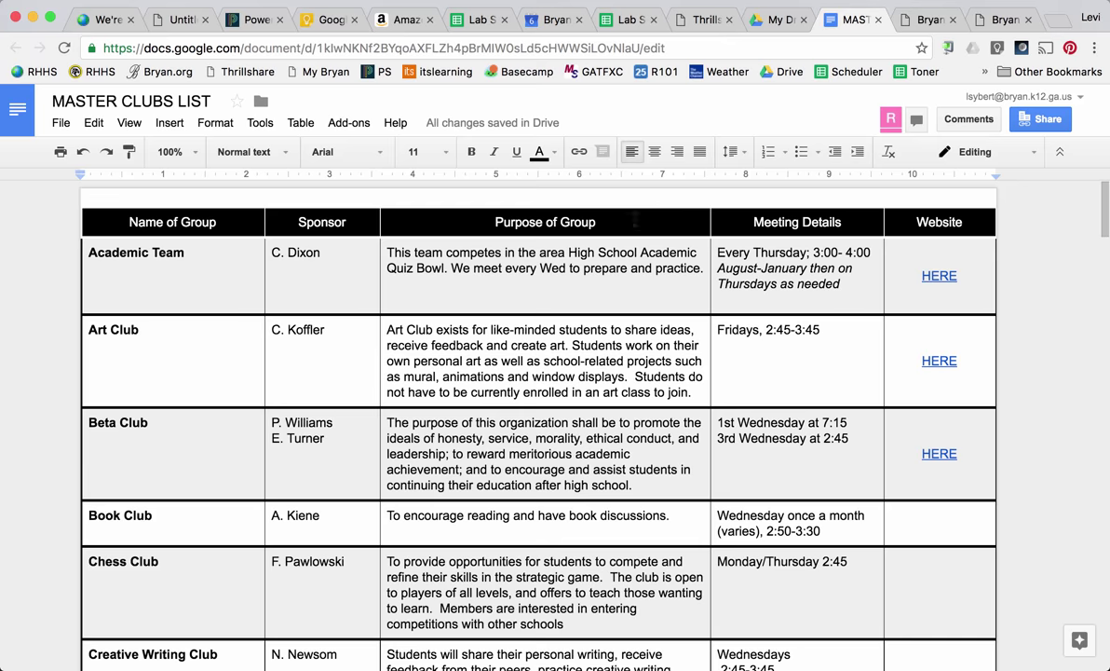
{"action": "scroll", "coordinate": [468, 324], "scroll_direction": "down", "scroll_amount": 3}
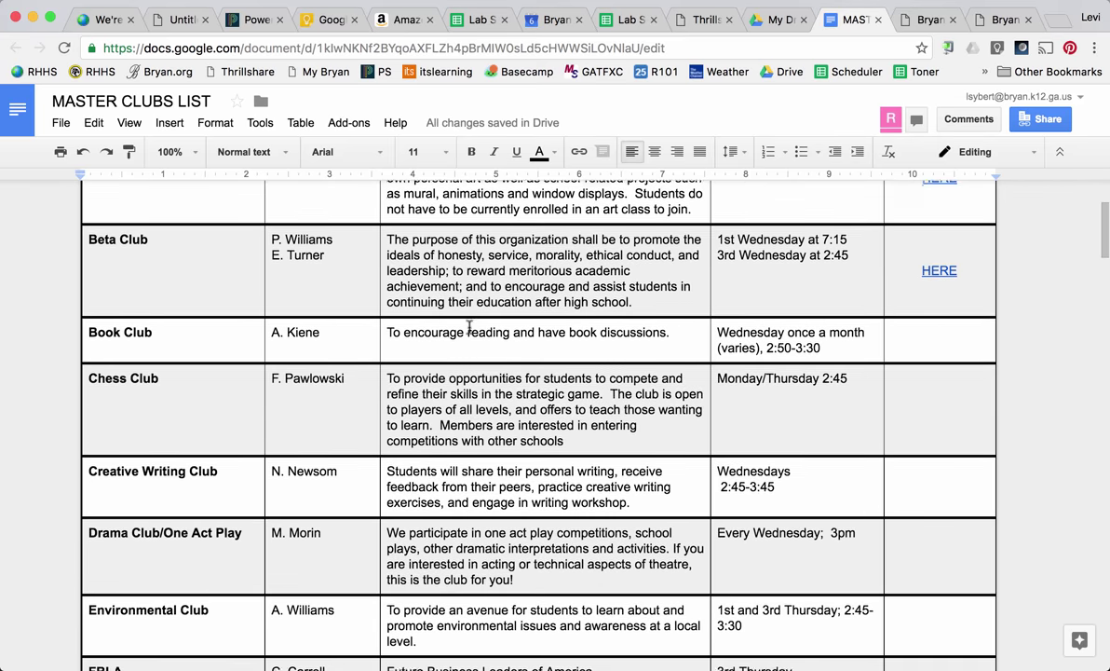
{"action": "scroll", "coordinate": [469, 324], "scroll_direction": "down", "scroll_amount": 2}
{"action": "scroll", "coordinate": [468, 324], "scroll_direction": "up", "scroll_amount": 3}
{"action": "scroll", "coordinate": [465, 280], "scroll_direction": "up", "scroll_amount": 2}
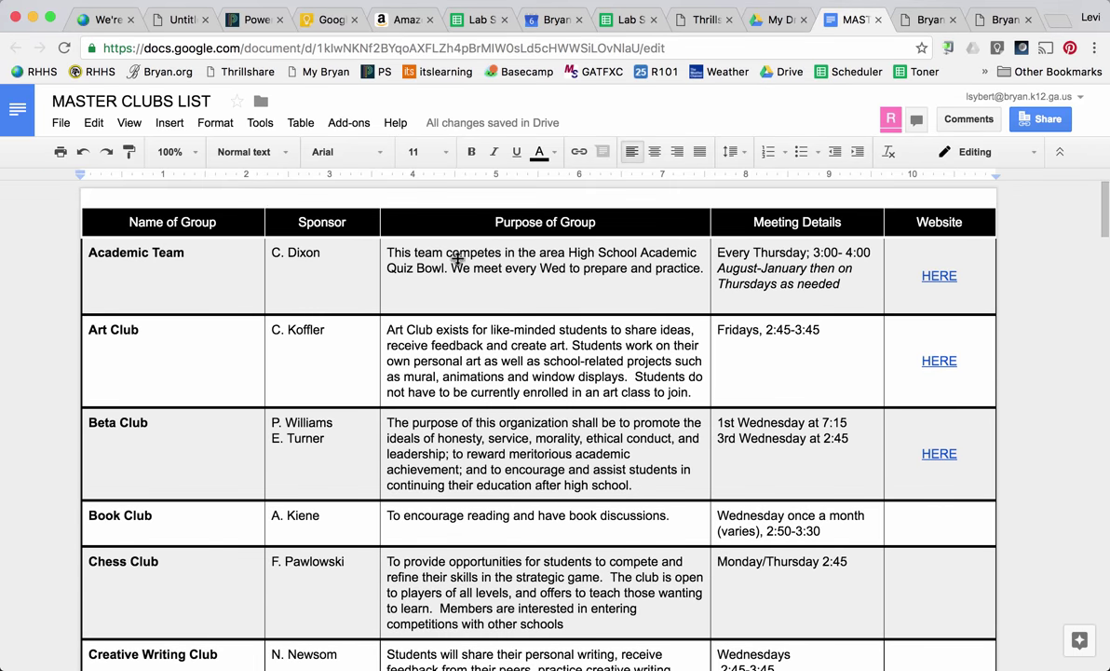
{"action": "left_click", "coordinate": [124, 124]}
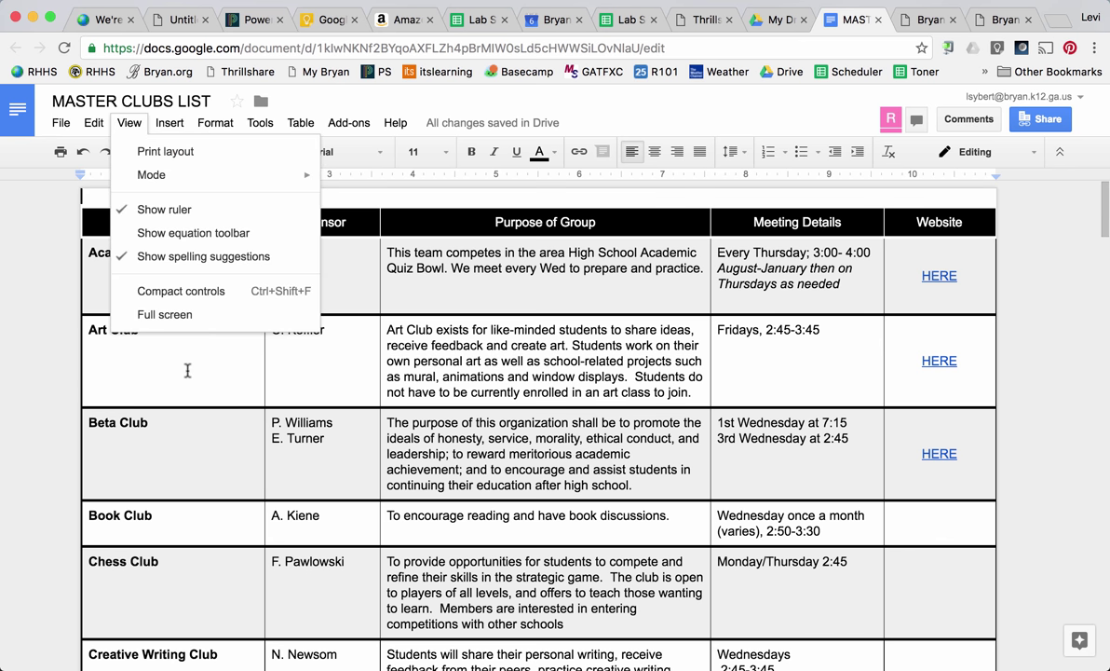
{"action": "left_click", "coordinate": [280, 422]}
{"action": "scroll", "coordinate": [281, 422], "scroll_direction": "down", "scroll_amount": 5}
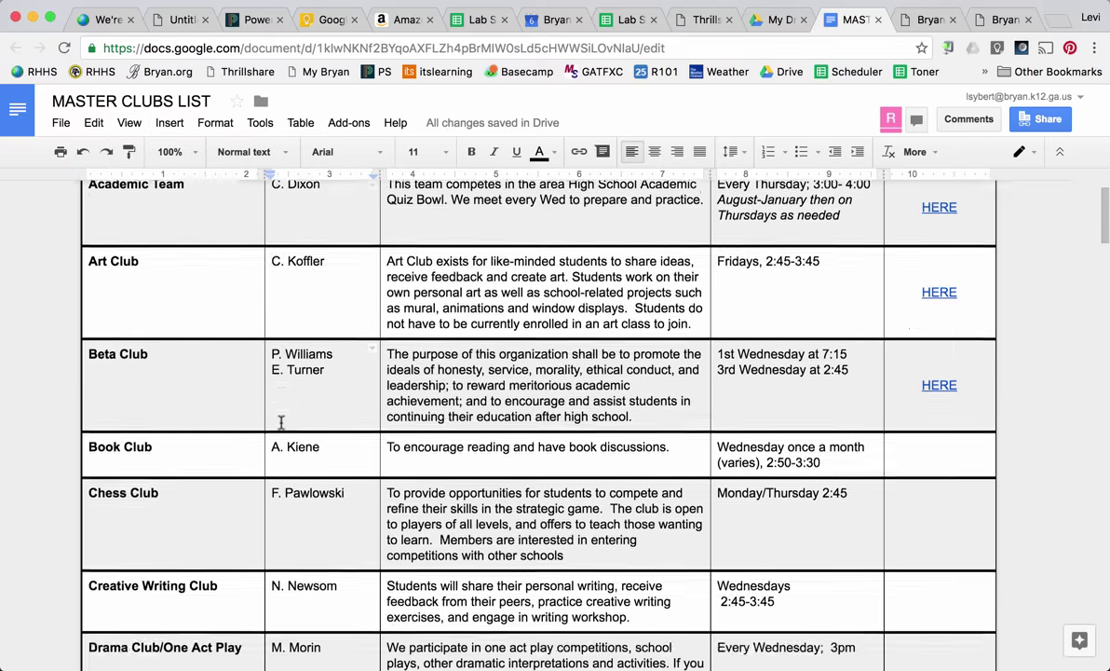
{"action": "scroll", "coordinate": [280, 422], "scroll_direction": "down", "scroll_amount": 6}
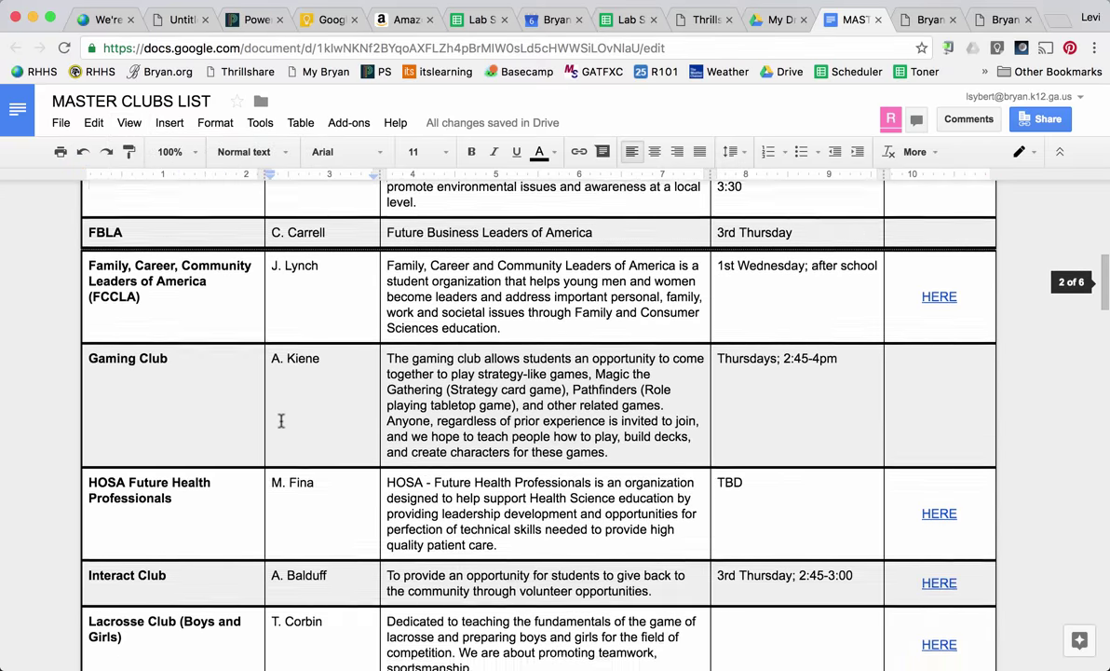
{"action": "scroll", "coordinate": [281, 418], "scroll_direction": "down", "scroll_amount": 9}
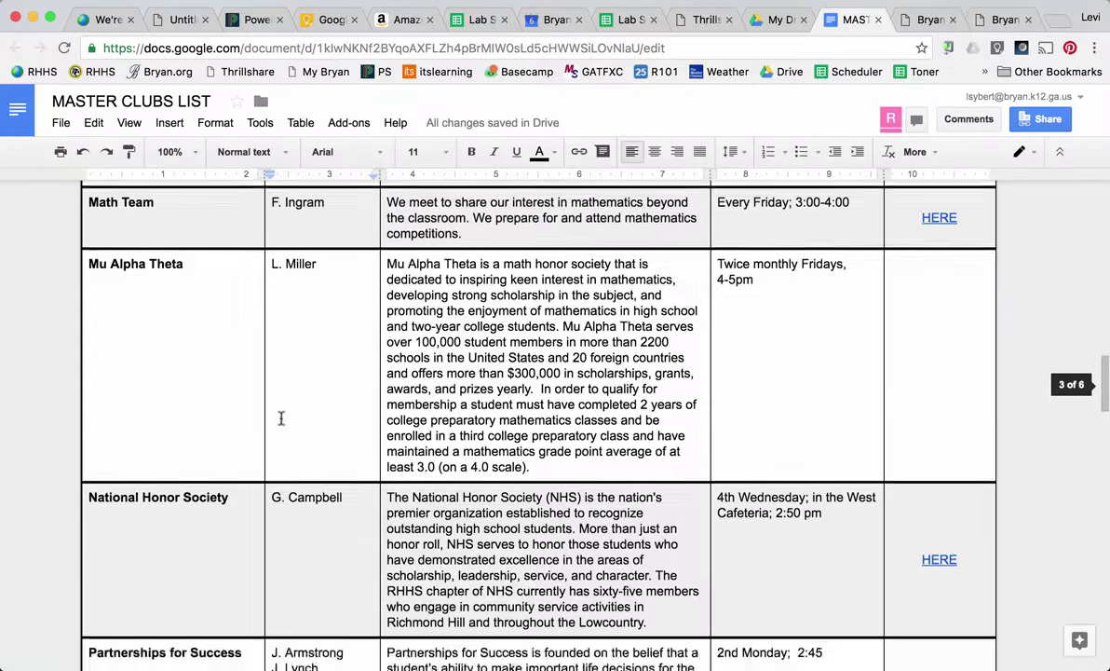
{"action": "scroll", "coordinate": [280, 418], "scroll_direction": "down", "scroll_amount": 6}
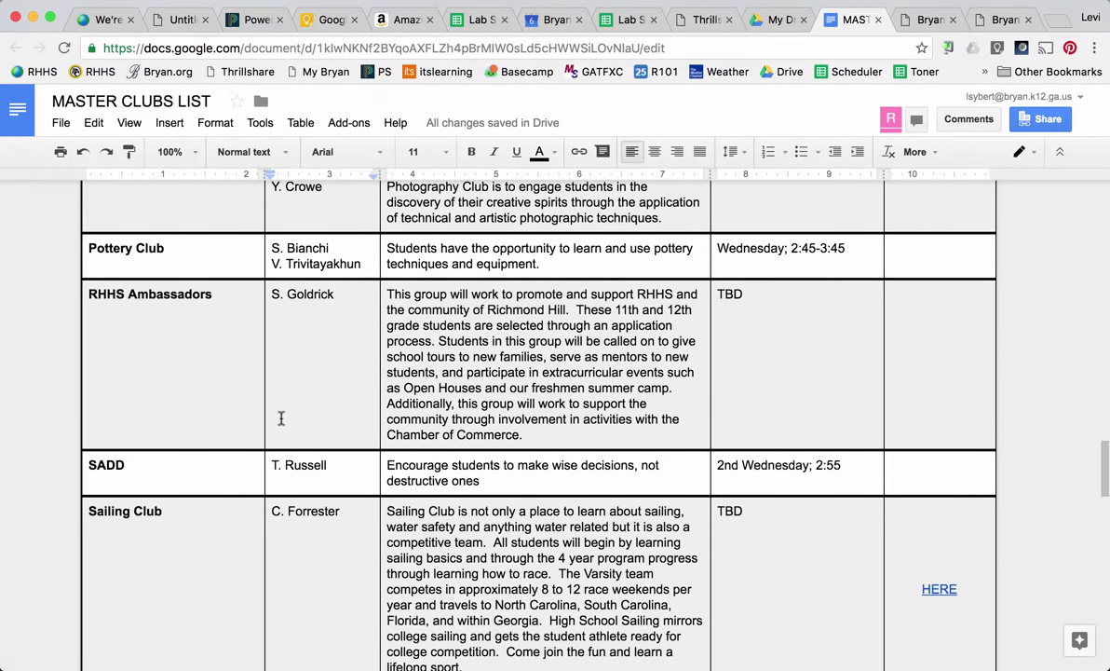
{"action": "scroll", "coordinate": [280, 418], "scroll_direction": "down", "scroll_amount": 3}
{"action": "scroll", "coordinate": [280, 419], "scroll_direction": "up", "scroll_amount": 7}
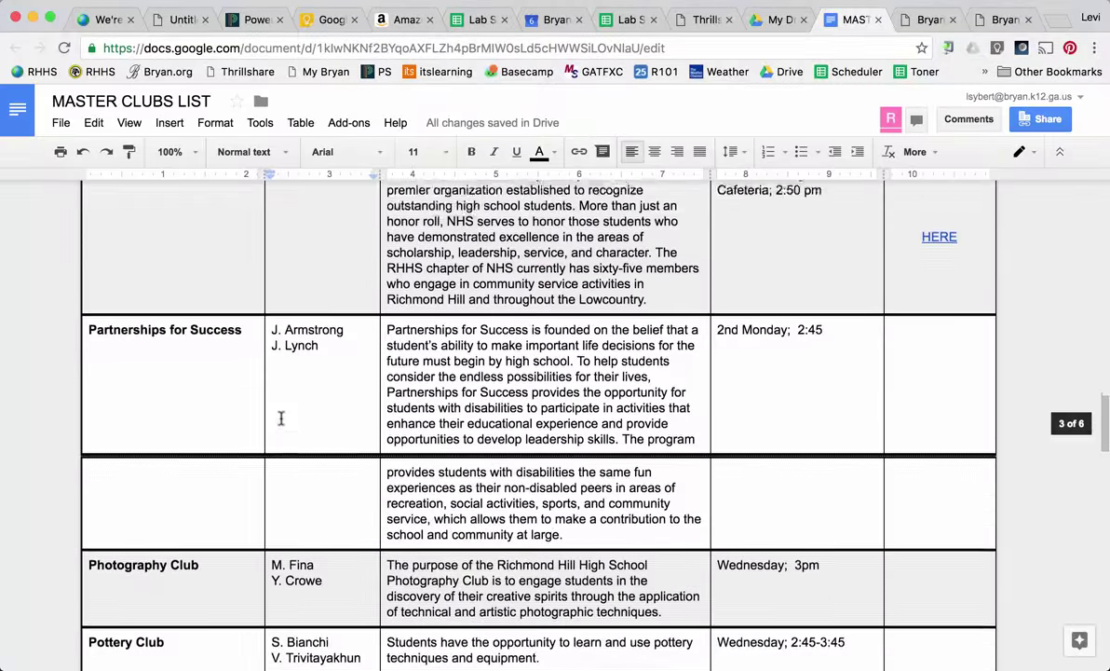
{"action": "scroll", "coordinate": [280, 418], "scroll_direction": "up", "scroll_amount": 10}
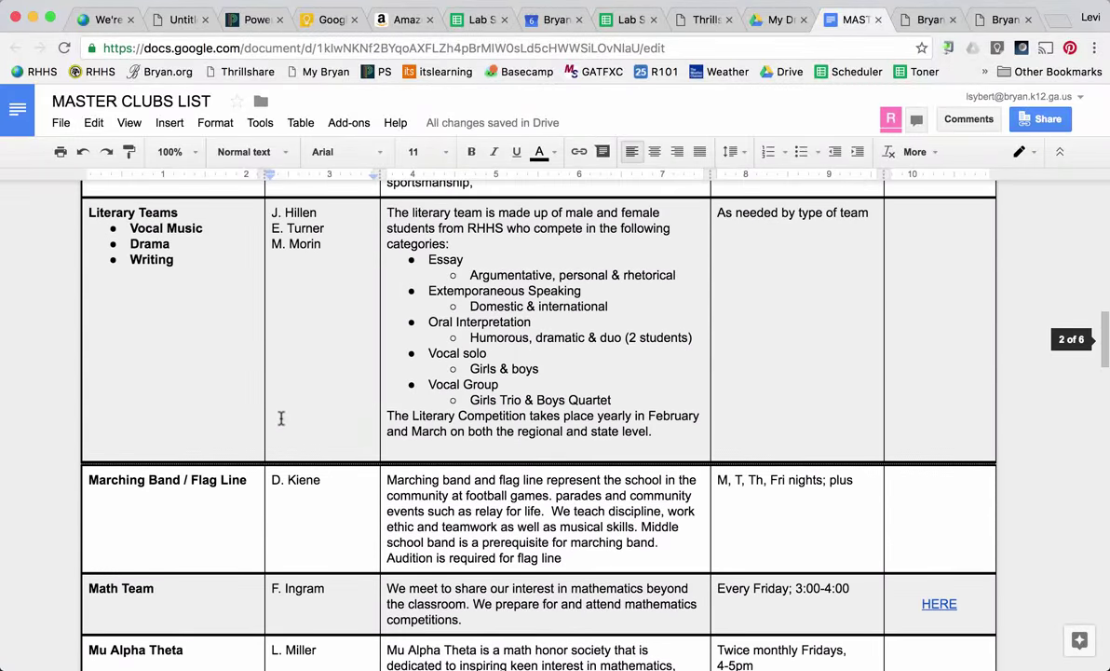
{"action": "scroll", "coordinate": [280, 418], "scroll_direction": "up", "scroll_amount": 5}
{"action": "scroll", "coordinate": [280, 418], "scroll_direction": "up", "scroll_amount": 5}
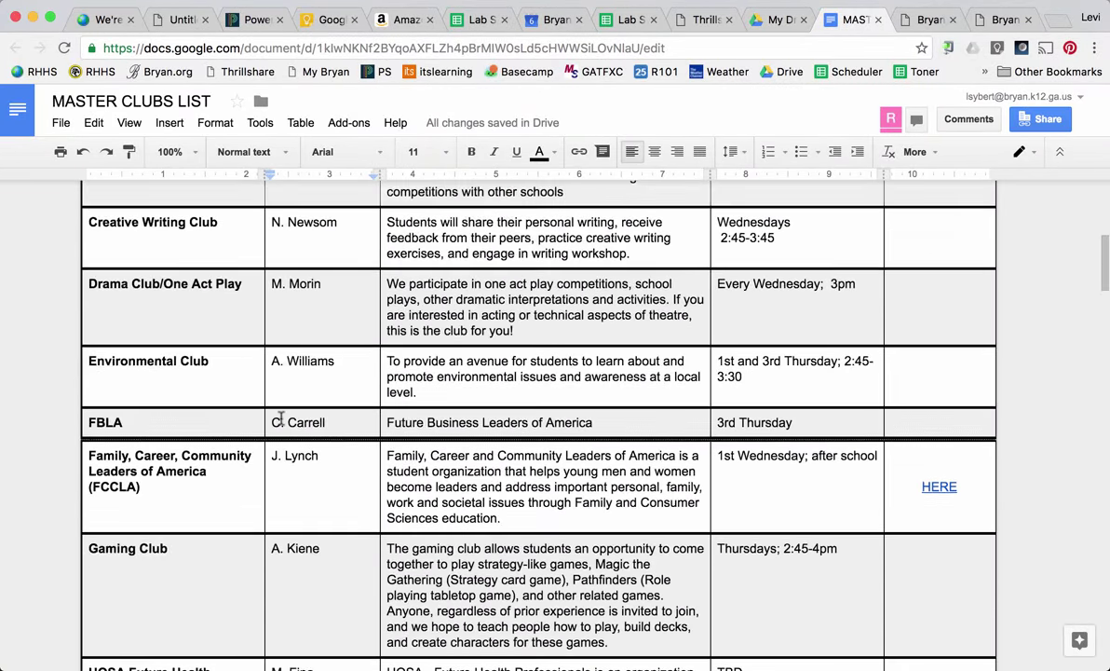
{"action": "scroll", "coordinate": [281, 419], "scroll_direction": "up", "scroll_amount": 5}
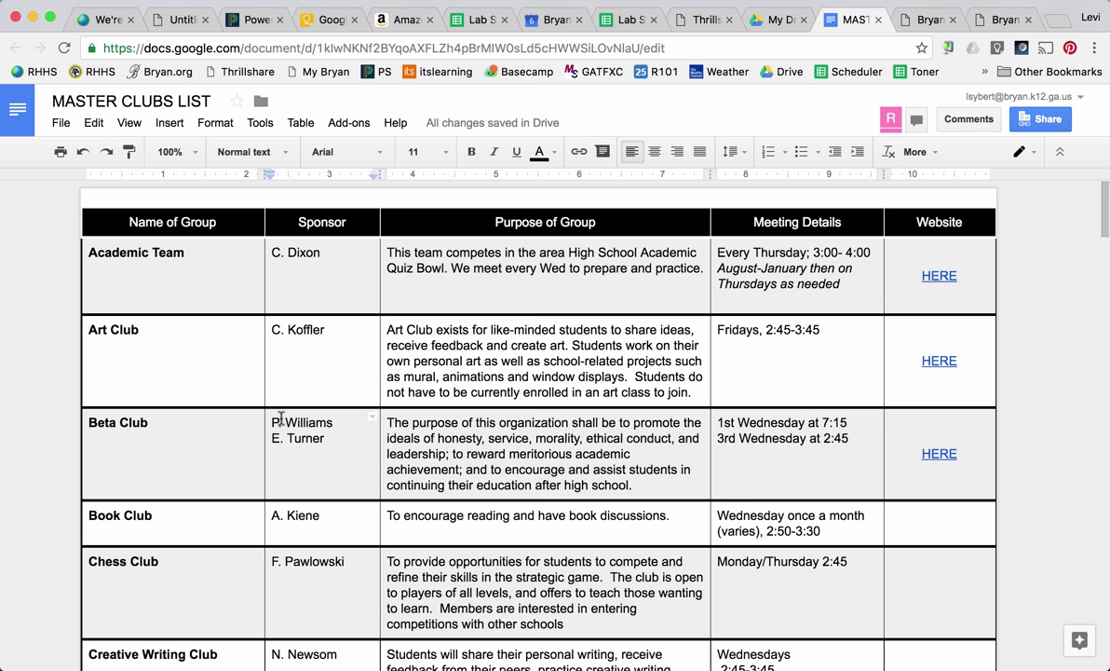
{"action": "left_click", "coordinate": [281, 421]}
{"action": "left_click", "coordinate": [934, 362]}
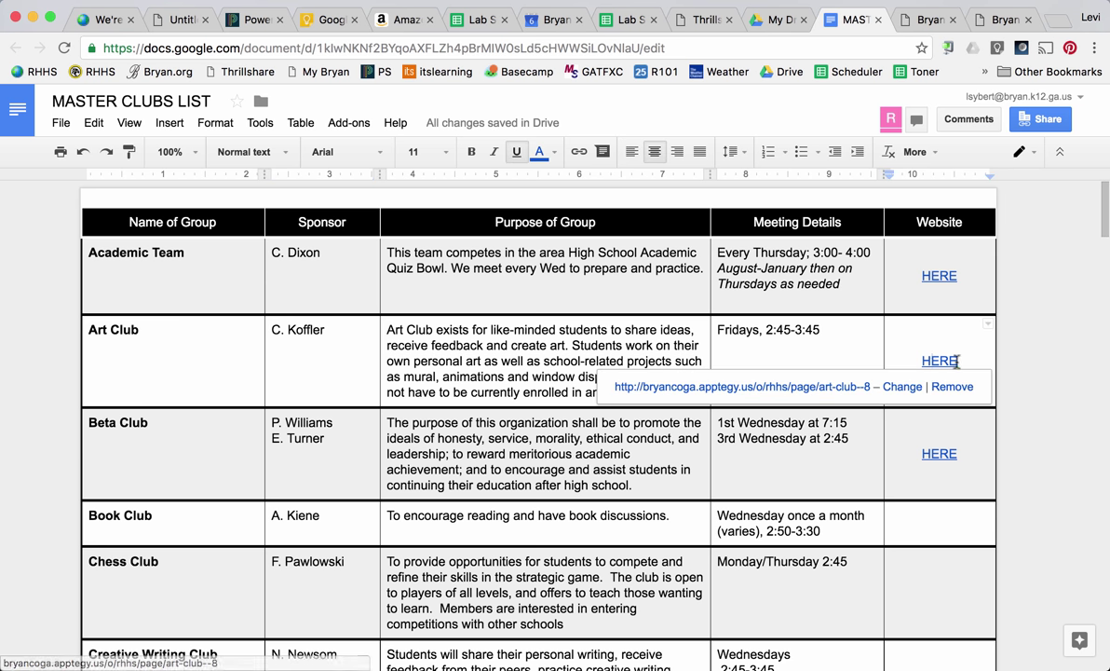
{"action": "left_click_drag", "start_coordinate": [540, 330], "coordinate": [636, 329]}
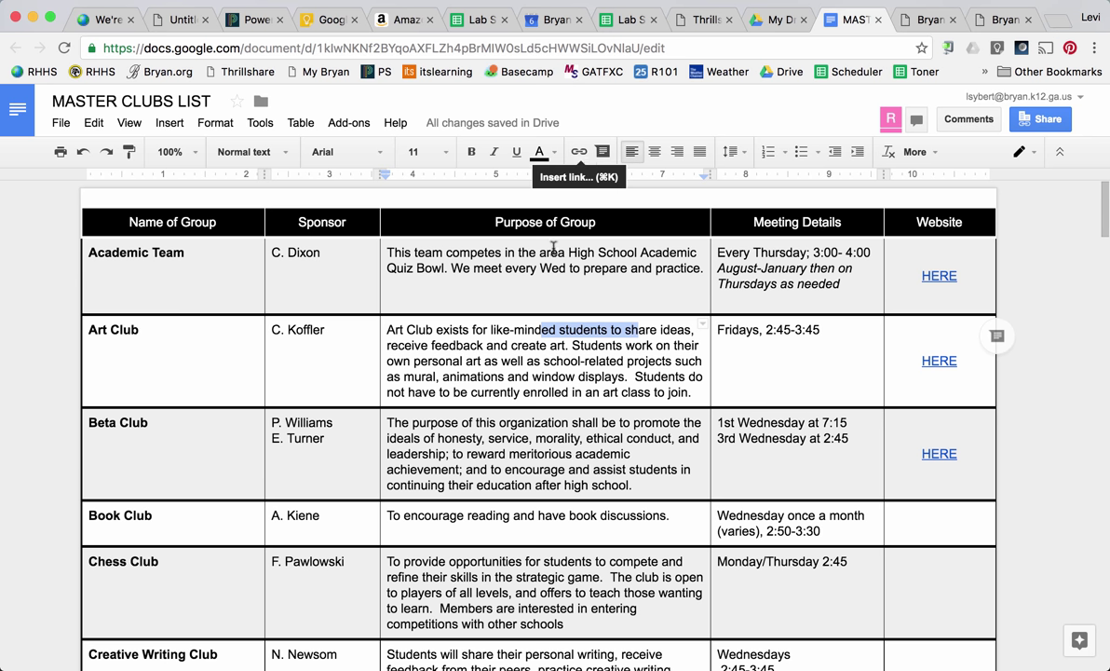
{"action": "left_click", "coordinate": [534, 362]}
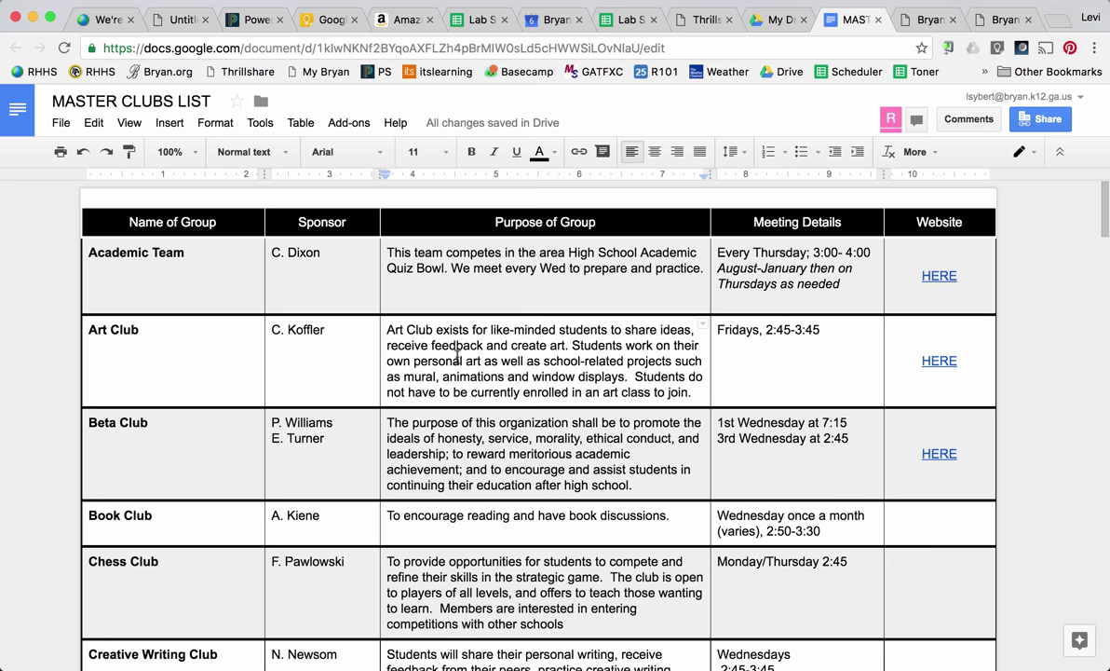
{"action": "scroll", "coordinate": [457, 354], "scroll_direction": "down", "scroll_amount": 5}
{"action": "scroll", "coordinate": [458, 354], "scroll_direction": "up", "scroll_amount": 5}
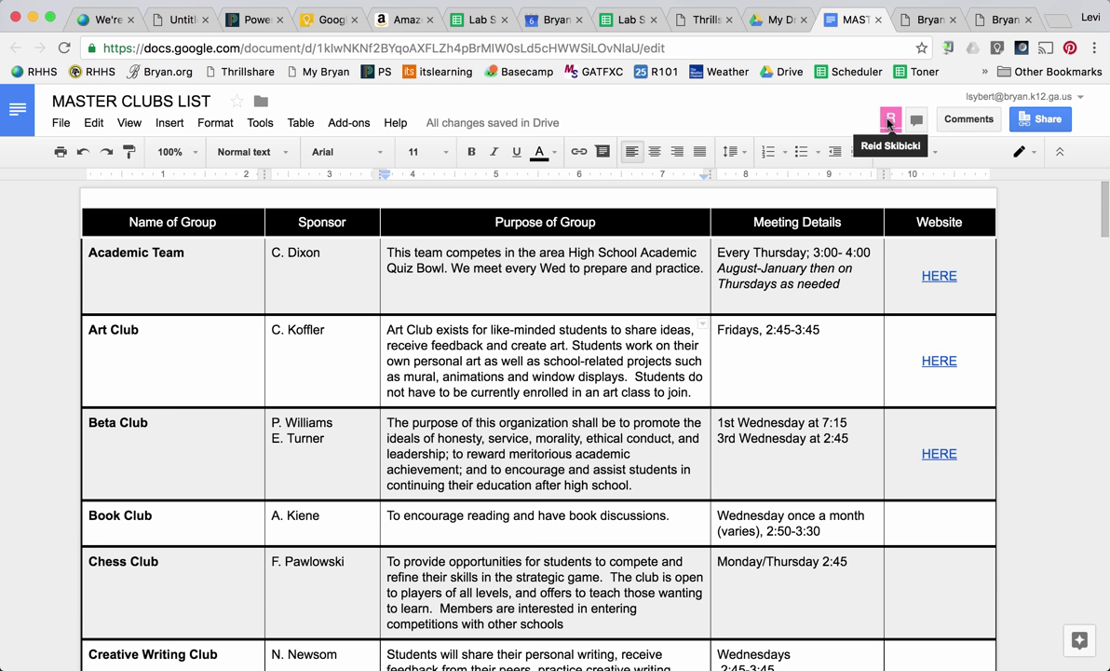
{"action": "mouse_move", "coordinate": [890, 123]}
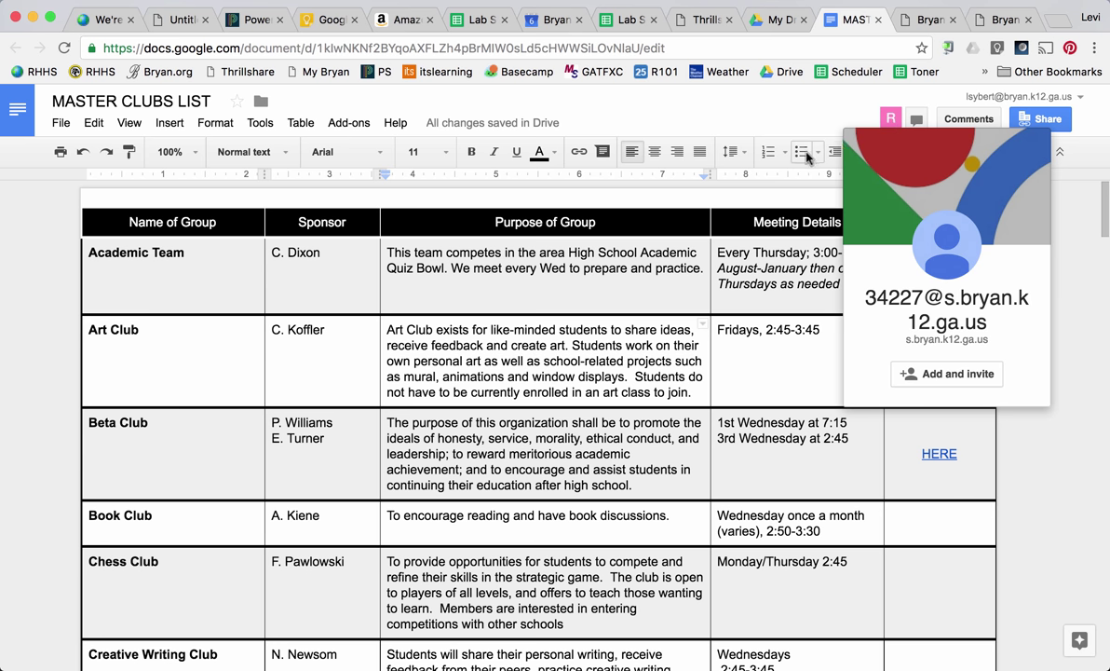
{"action": "left_click", "coordinate": [1028, 123]}
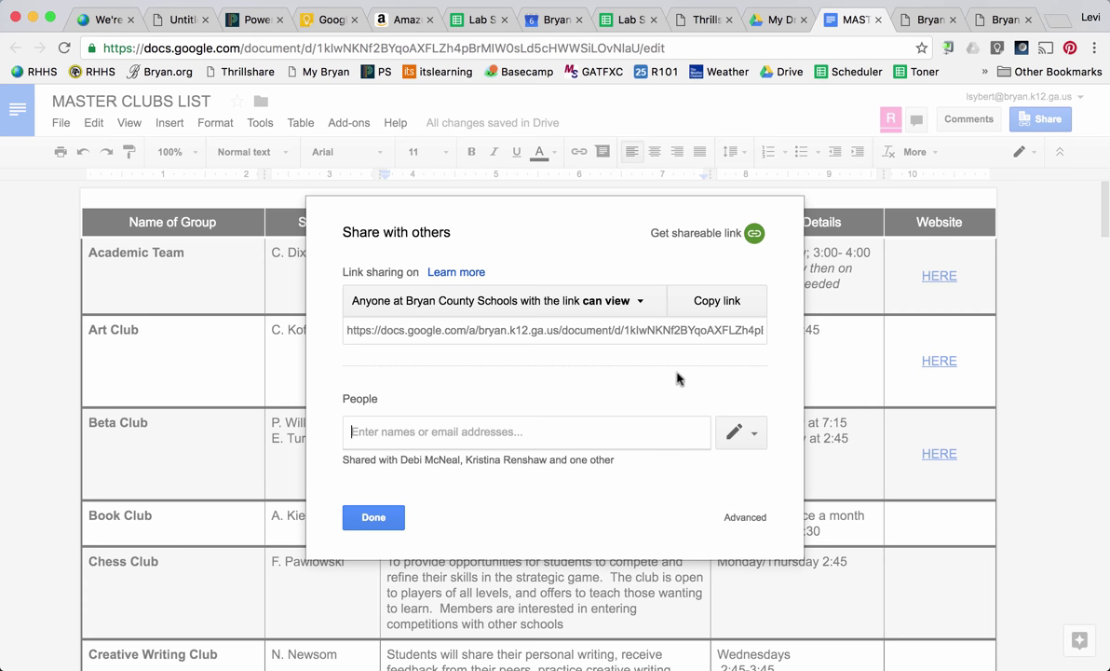
{"action": "left_click", "coordinate": [373, 518]}
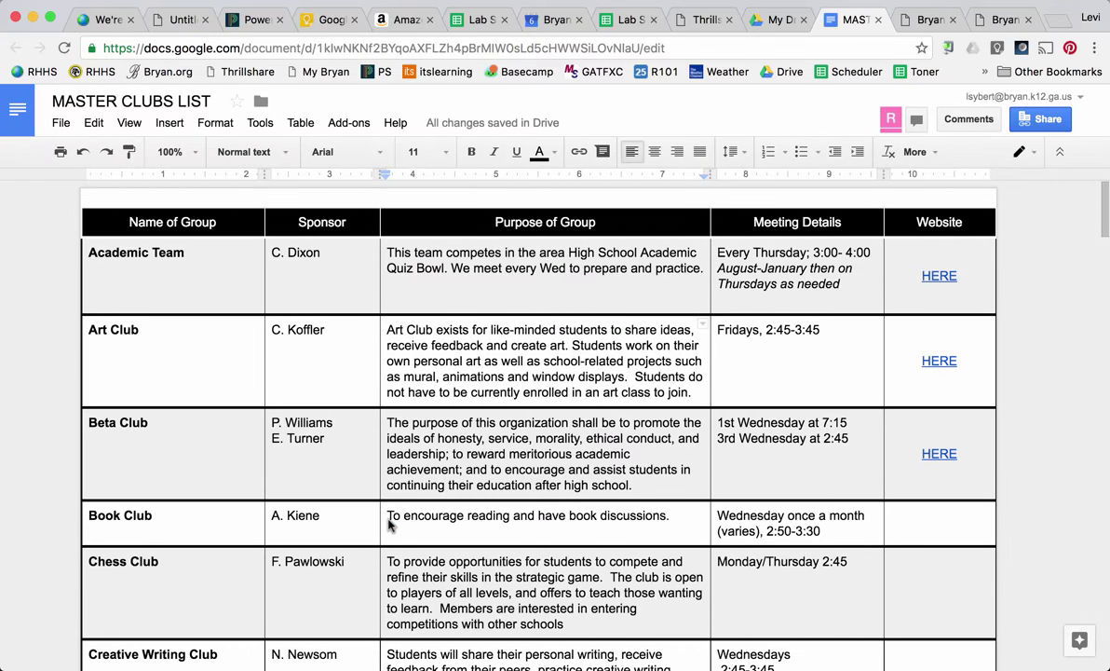
{"action": "scroll", "coordinate": [390, 526], "scroll_direction": "down", "scroll_amount": 10}
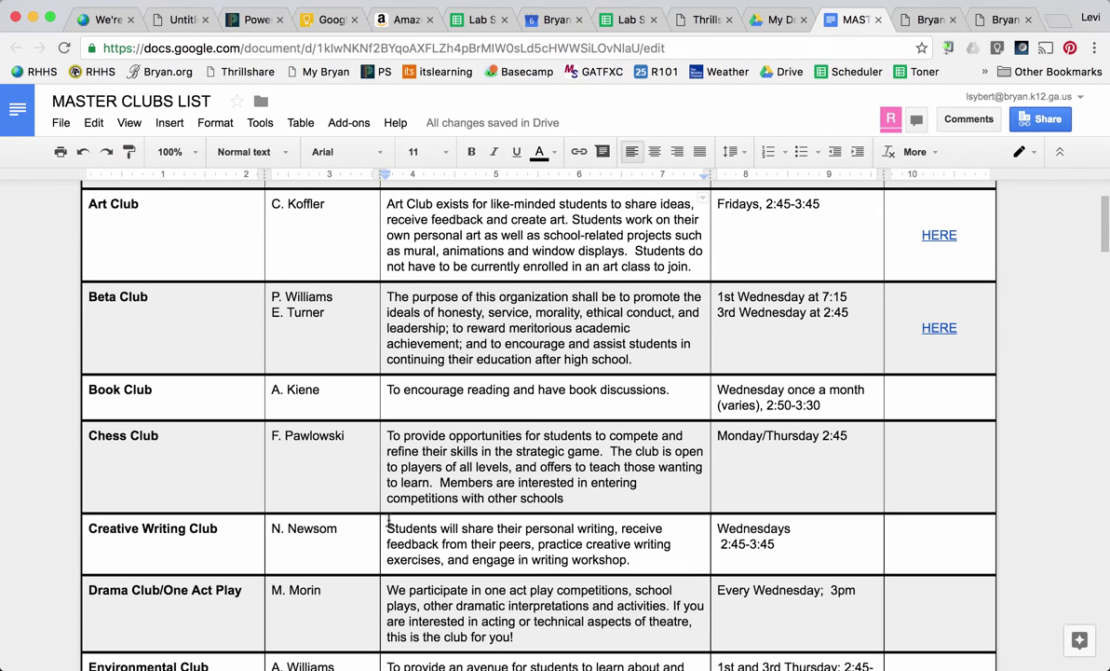
{"action": "scroll", "coordinate": [390, 521], "scroll_direction": "down", "scroll_amount": 5}
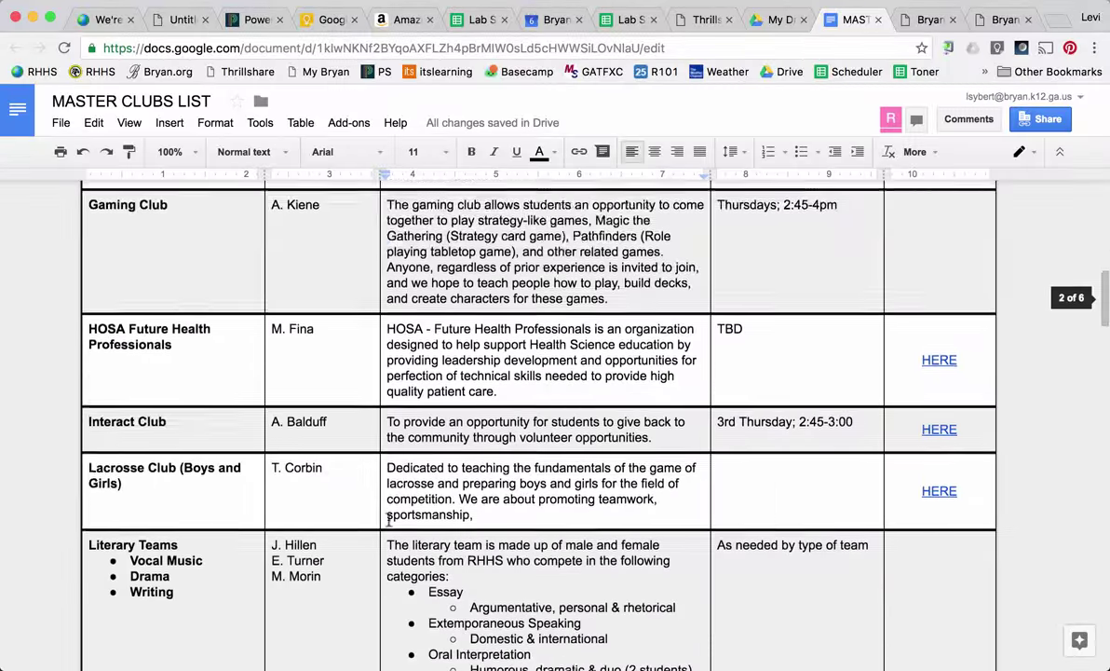
{"action": "scroll", "coordinate": [390, 522], "scroll_direction": "up", "scroll_amount": 2}
{"action": "scroll", "coordinate": [390, 523], "scroll_direction": "up", "scroll_amount": 15}
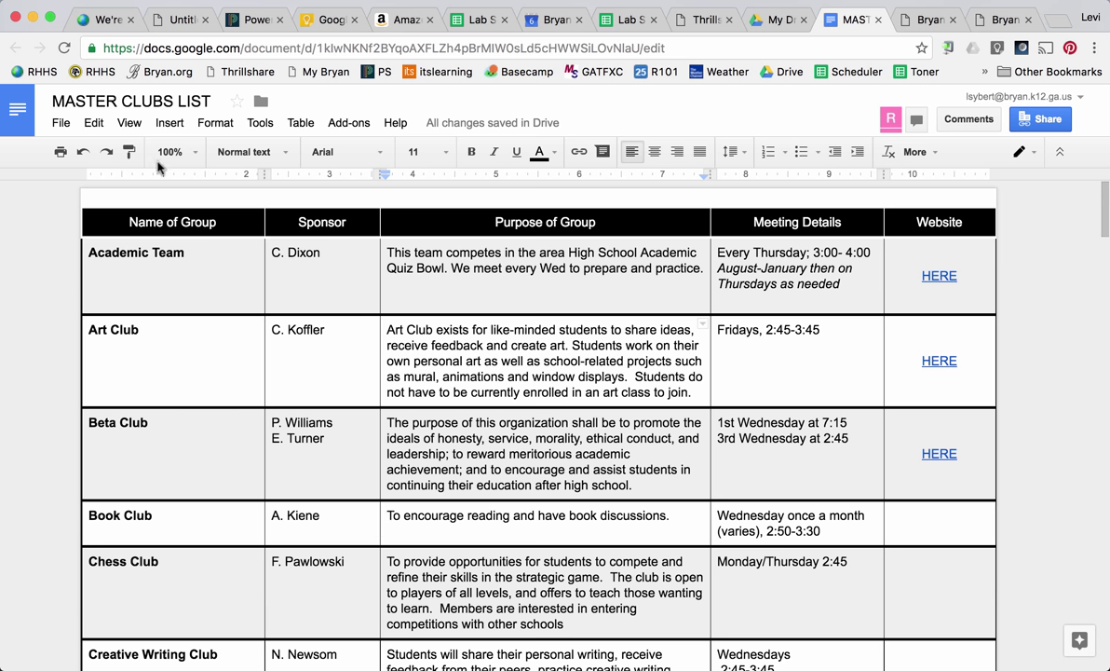
{"action": "left_click", "coordinate": [137, 130]}
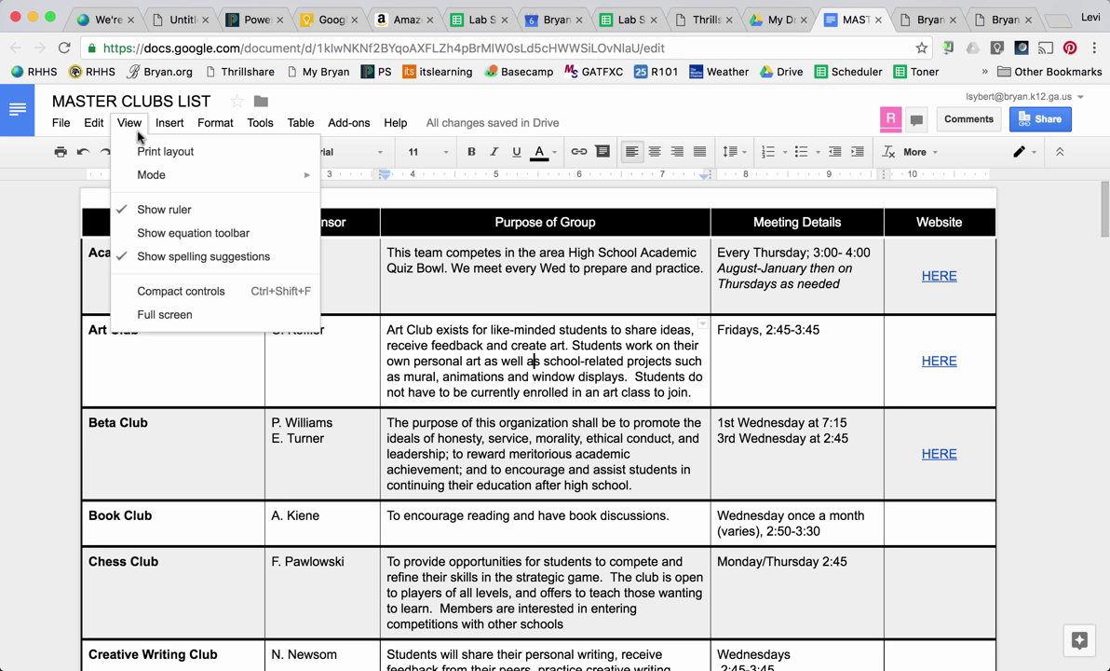
{"action": "left_click", "coordinate": [130, 124]}
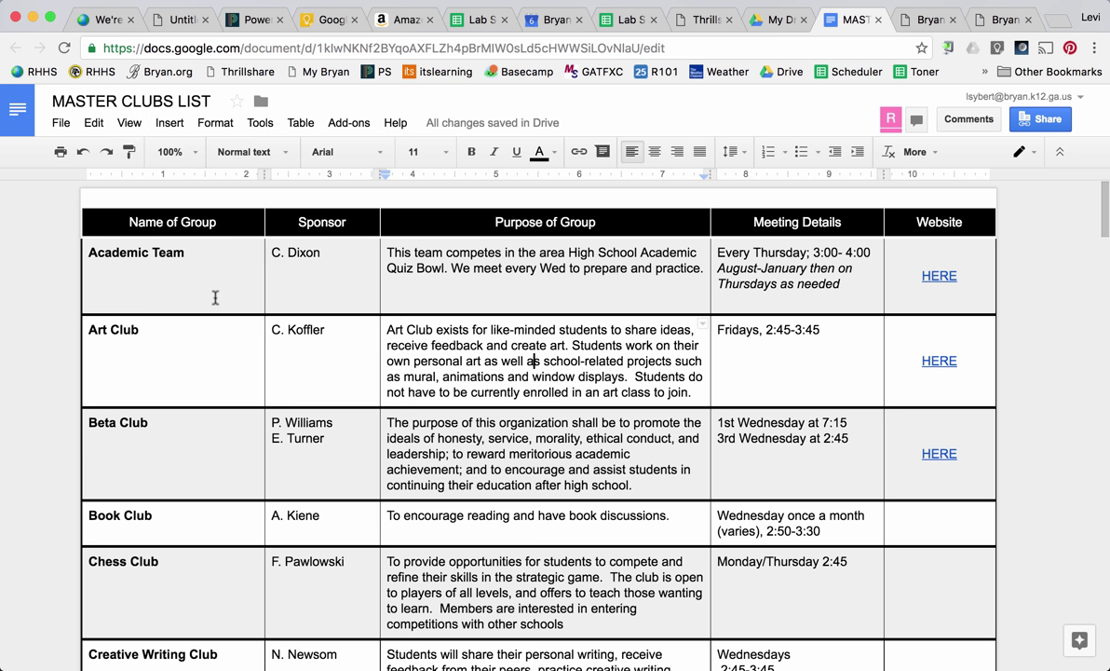